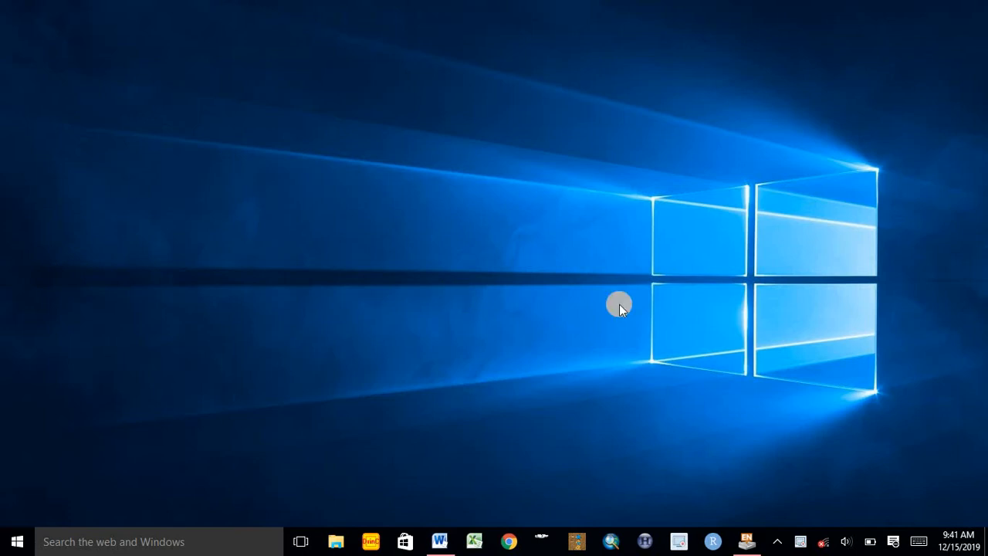
Switch to the EndNote library and examine its Unfiled, Trash and All References groups and the options for importing a file
left_click(746, 540)
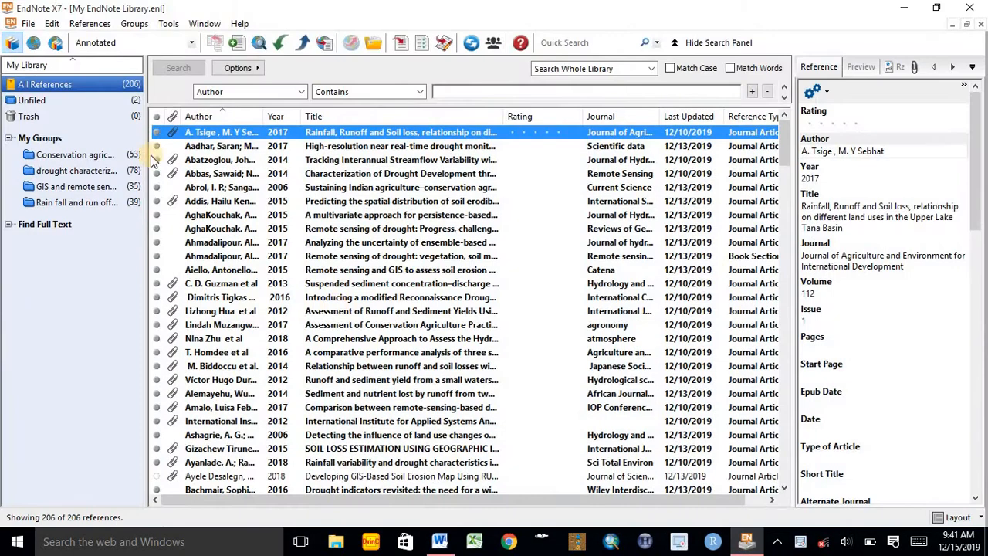
left_click(33, 101)
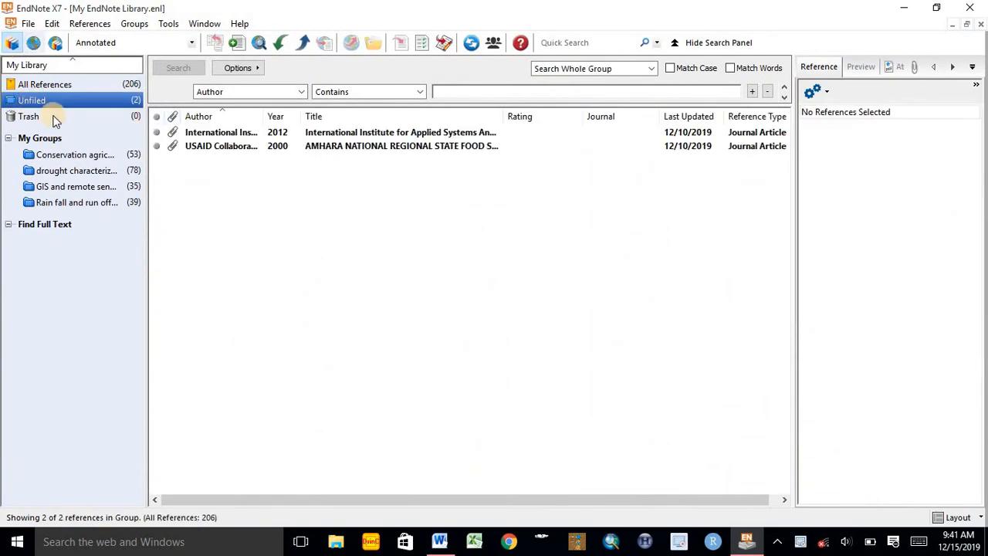
left_click(28, 117)
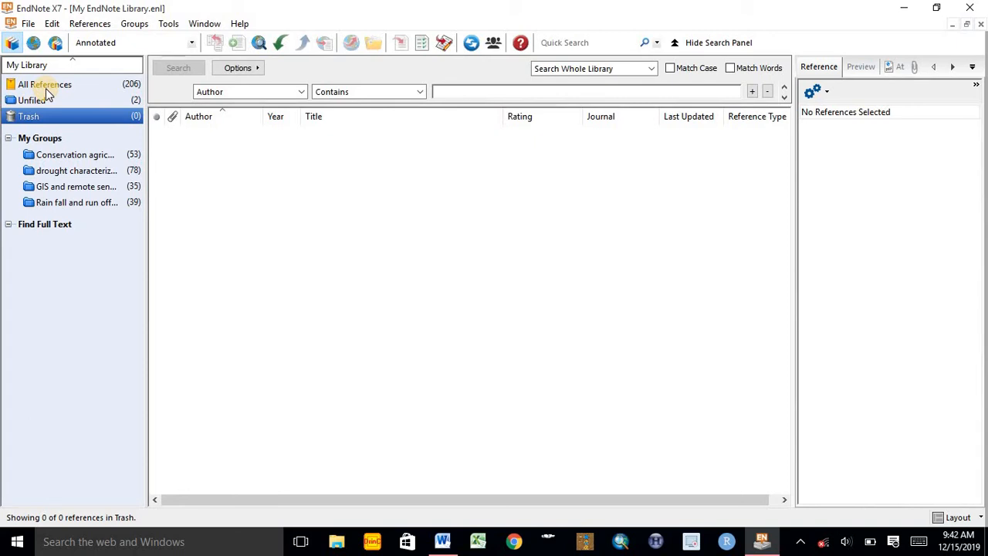
left_click(47, 86)
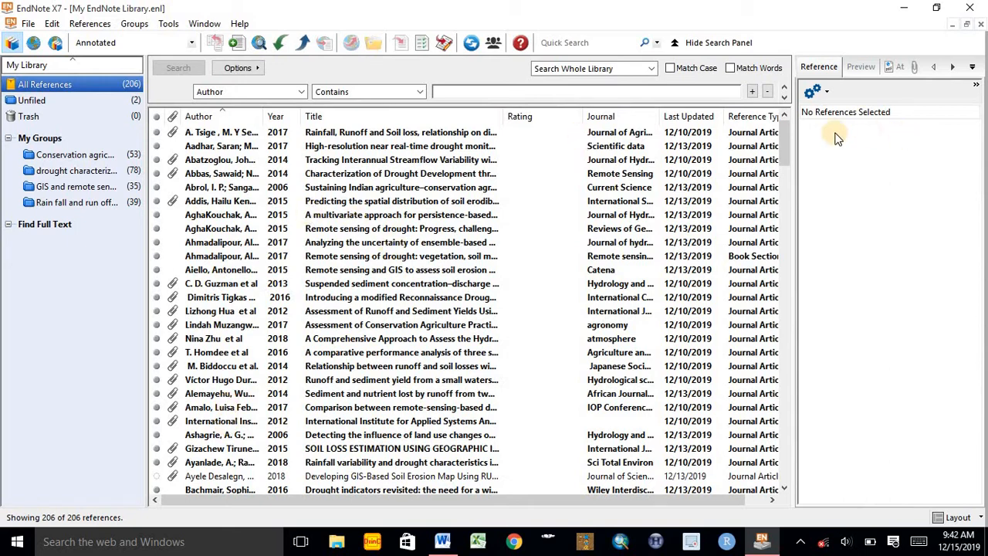
left_click(793, 141)
left_click_drag(785, 140, 784, 116)
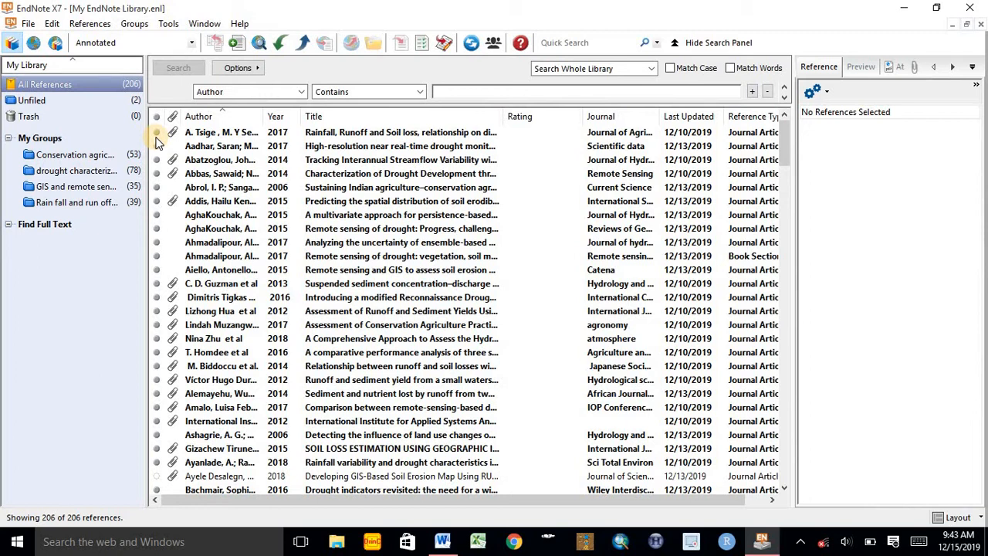
left_click(281, 43)
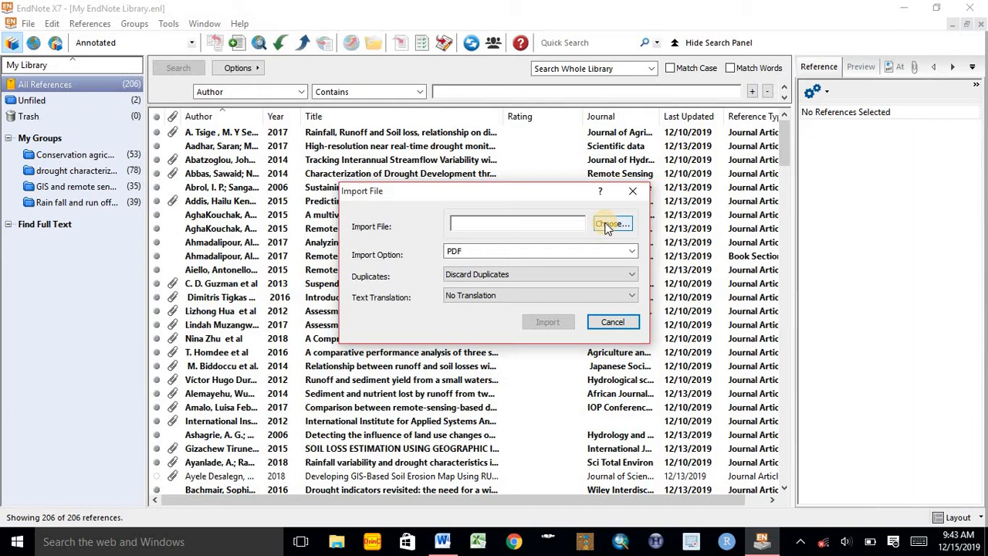
left_click(633, 191)
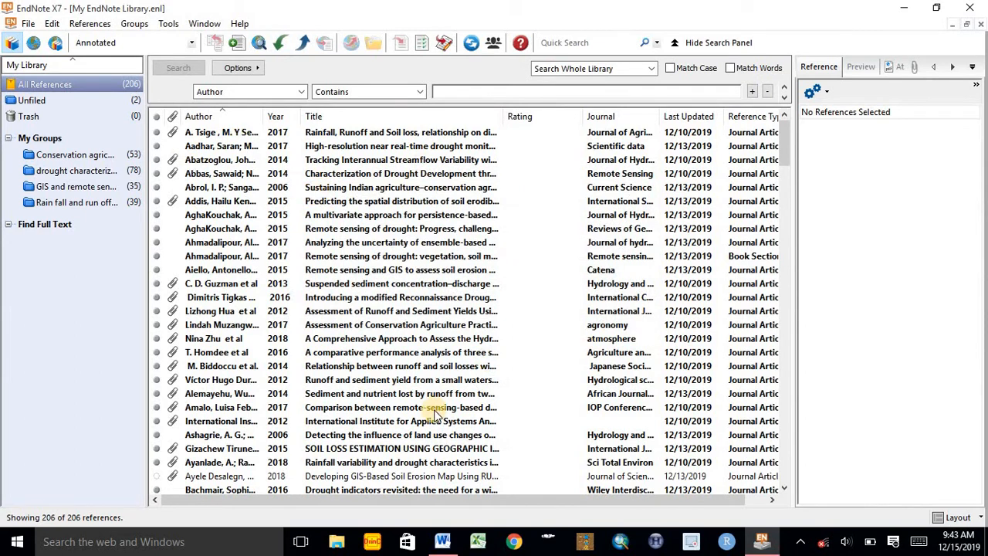
Switch to the Word document and cite the 2018 "A Comprehensive Approach to Assess the Hydrological Drought" reference after "moisture content" in the Introduction
left_click(443, 541)
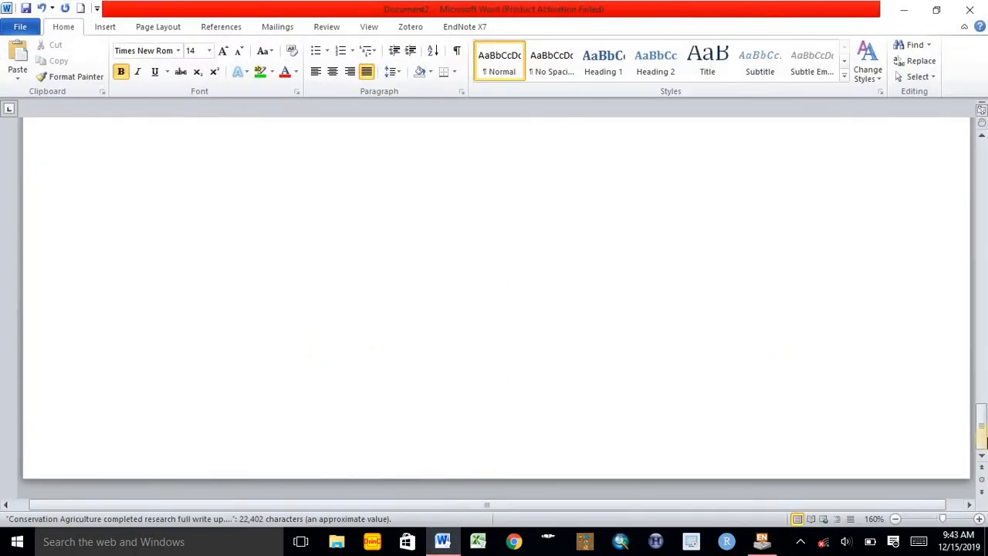
left_click_drag(981, 429, 983, 143)
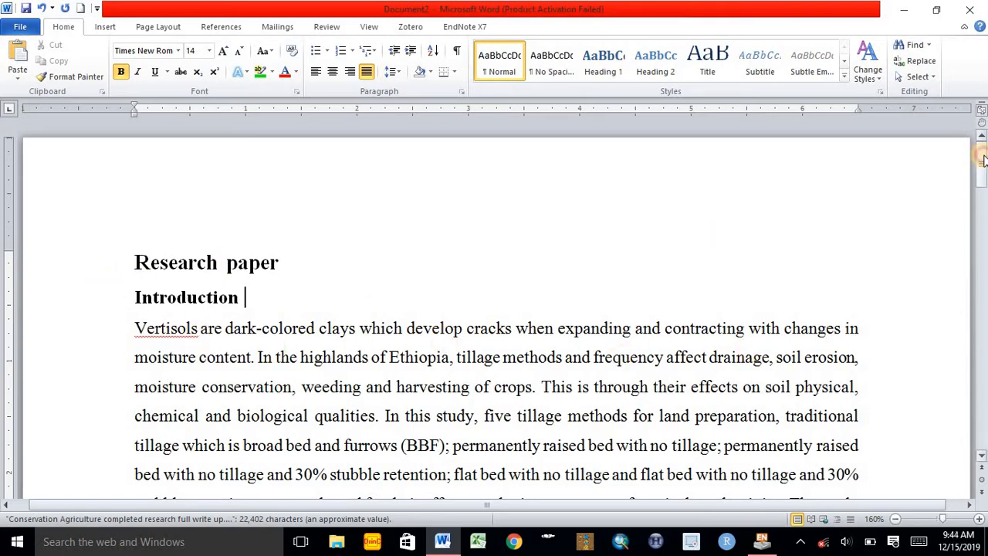
mouse_move(981, 159)
left_mouse_down()
mouse_move(983, 247)
mouse_move(974, 163)
left_mouse_up()
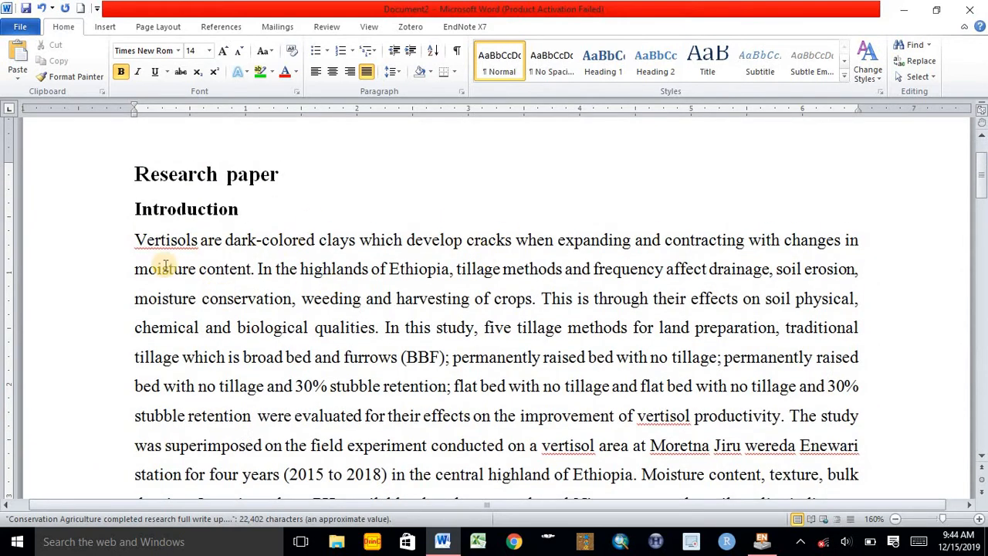
left_click(532, 300)
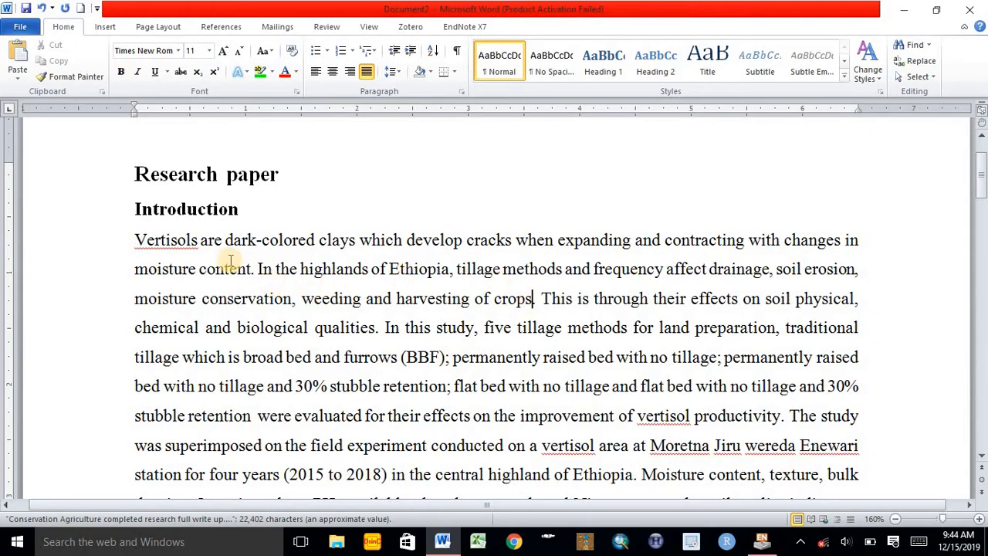
left_click(251, 269)
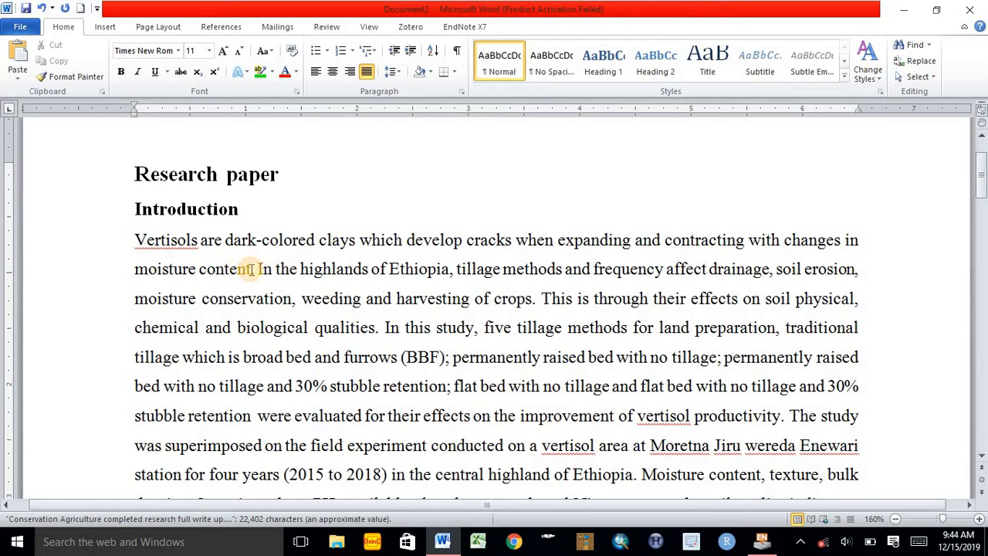
left_click(463, 27)
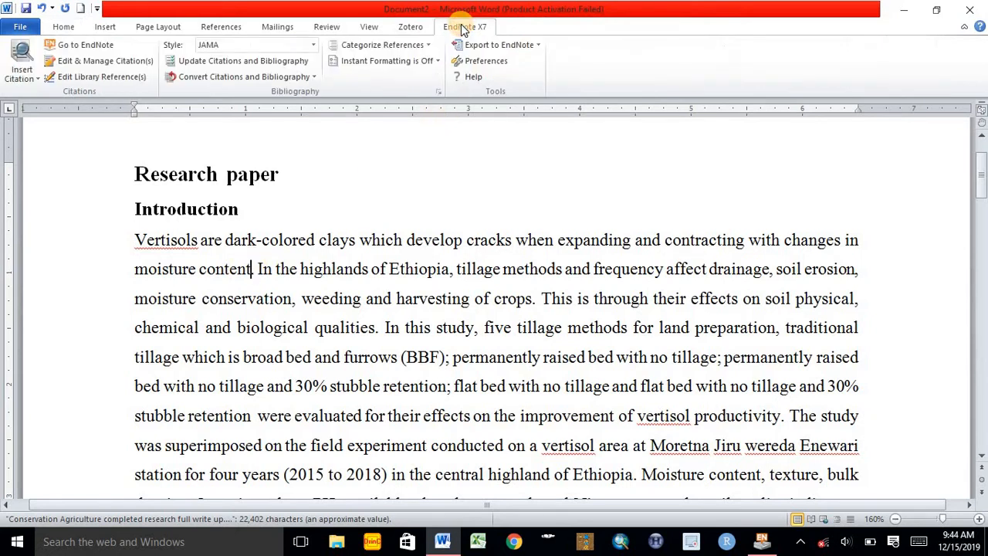
left_click(82, 48)
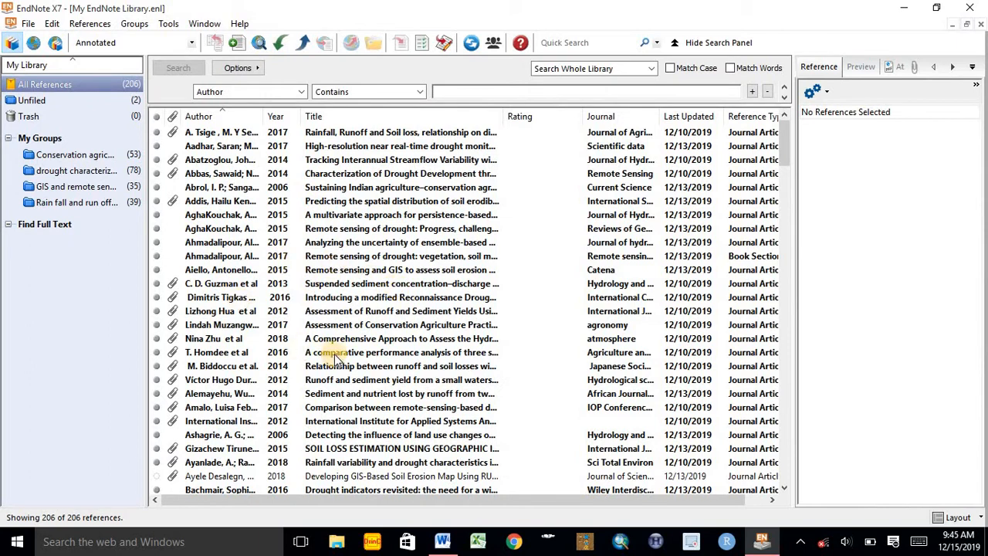
left_click(222, 340)
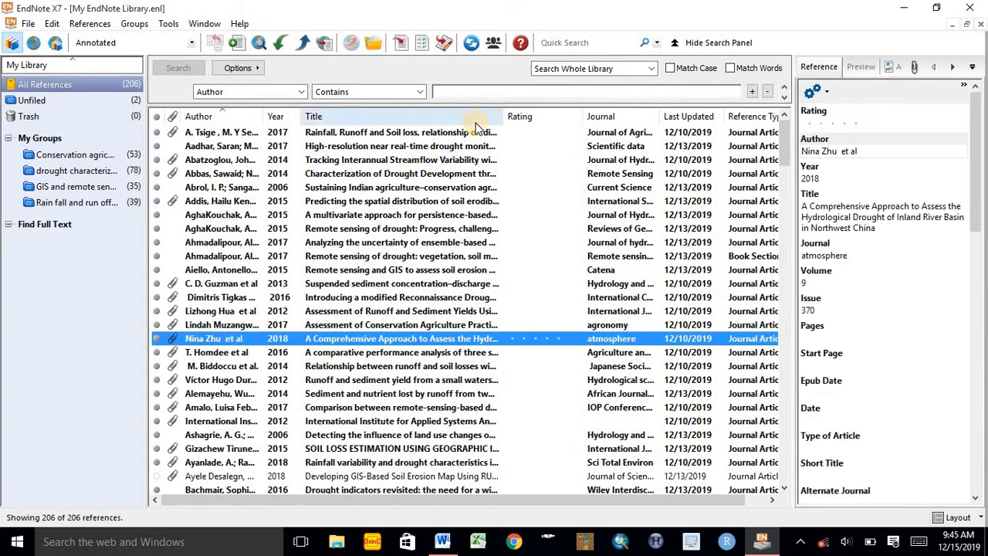
left_click(401, 48)
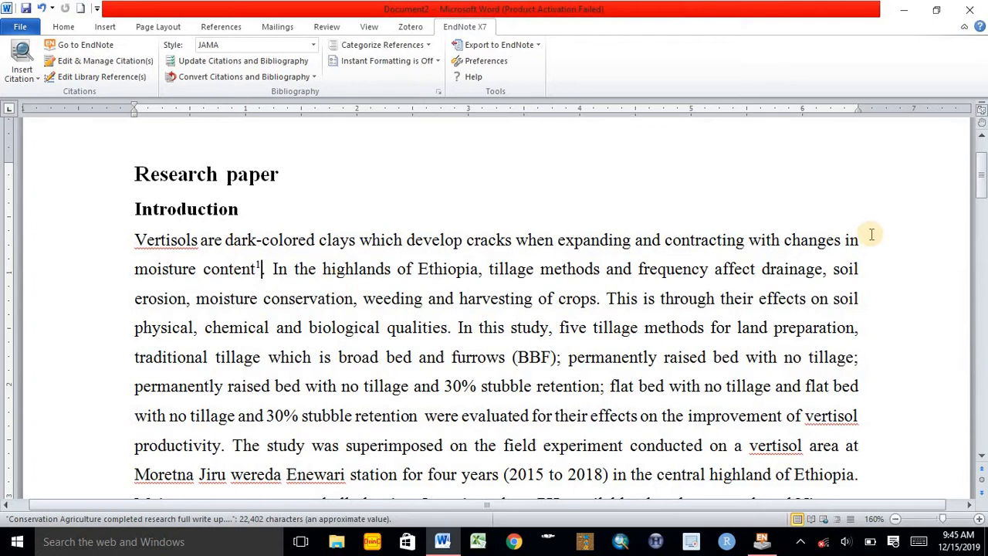
Add the heading "References" above the bibliography at the document's end and remove the extra blank line between them
left_click_drag(983, 166, 944, 327)
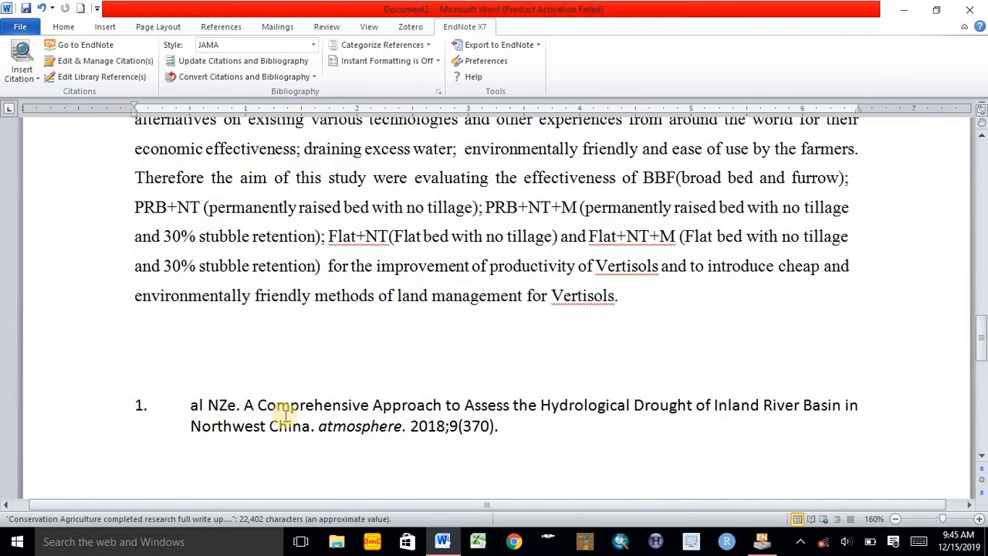
left_click(205, 353)
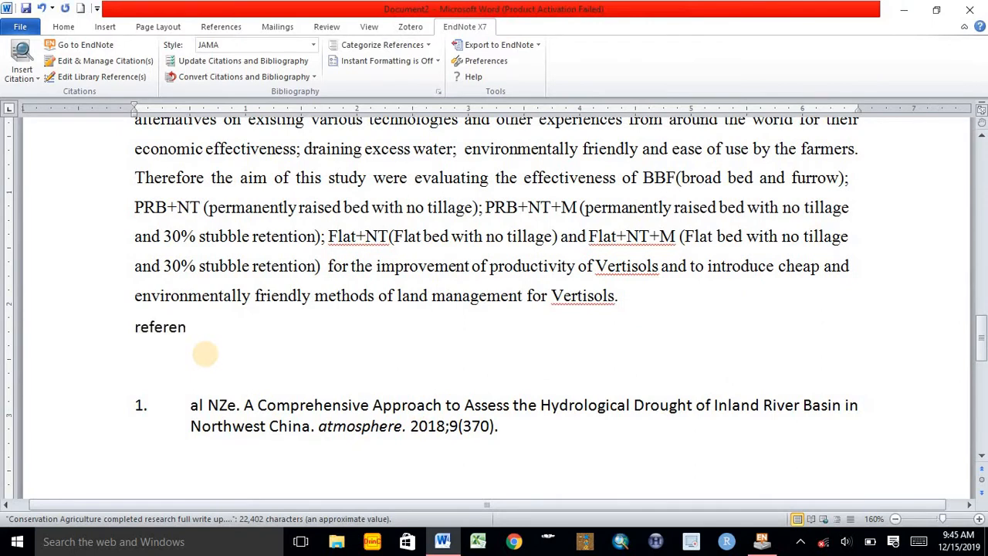
type("references")
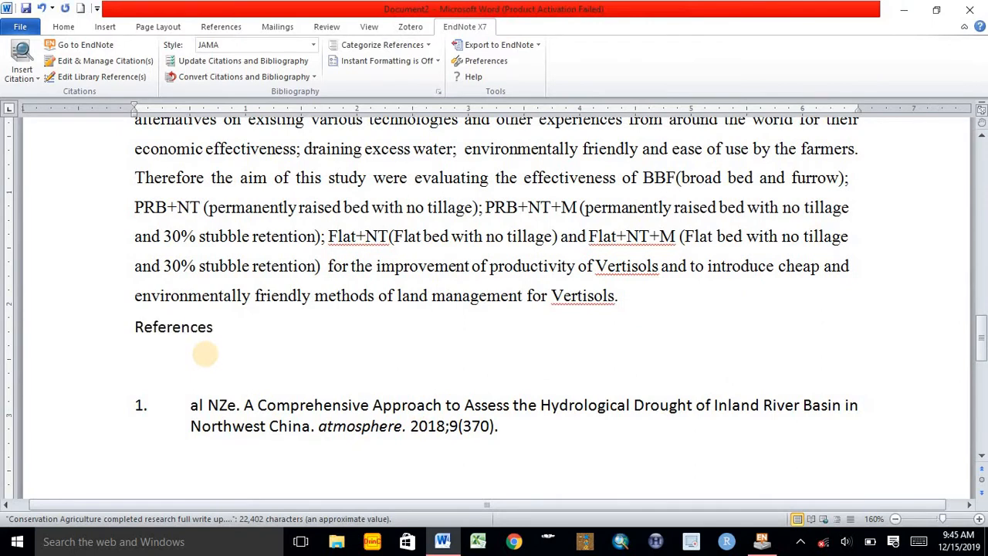
left_click(133, 325)
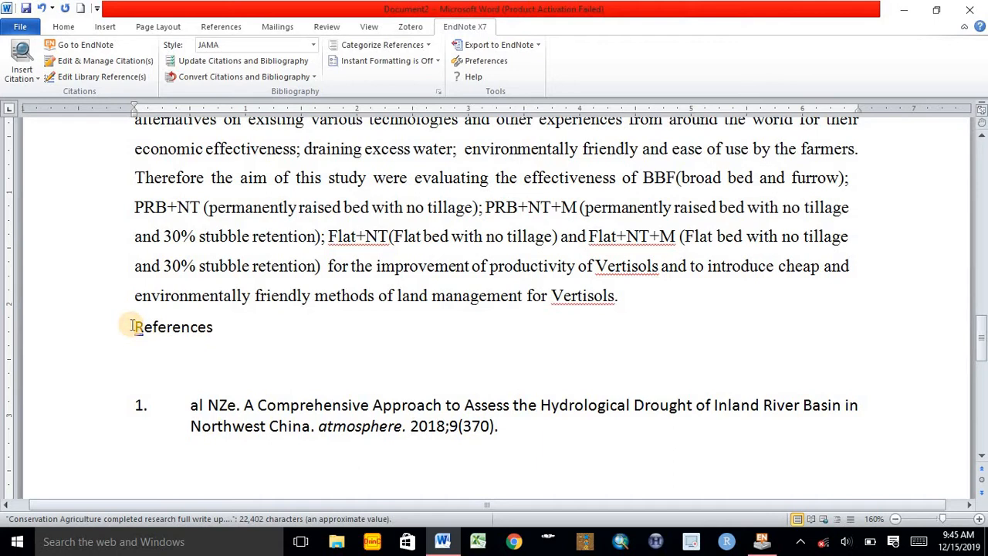
left_click(178, 367)
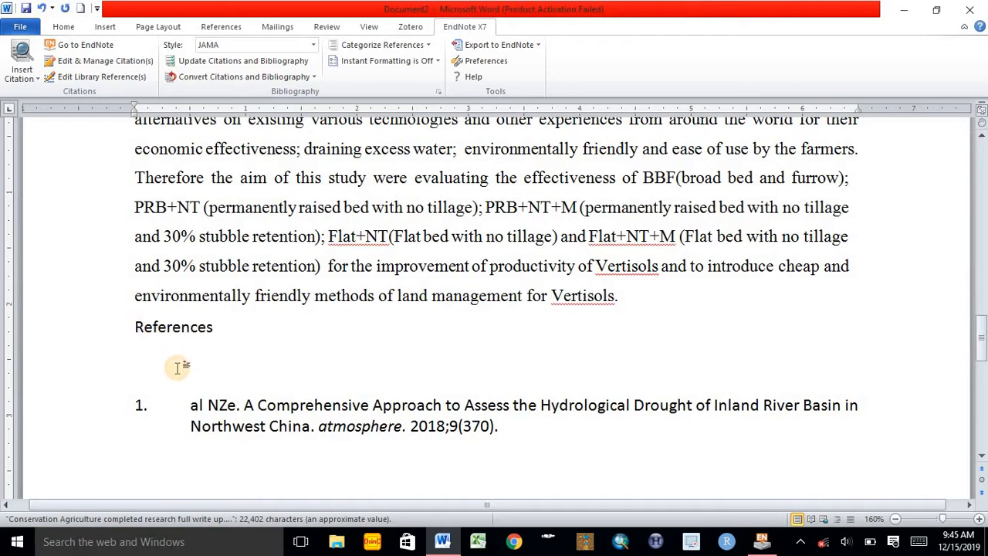
key("Delete")
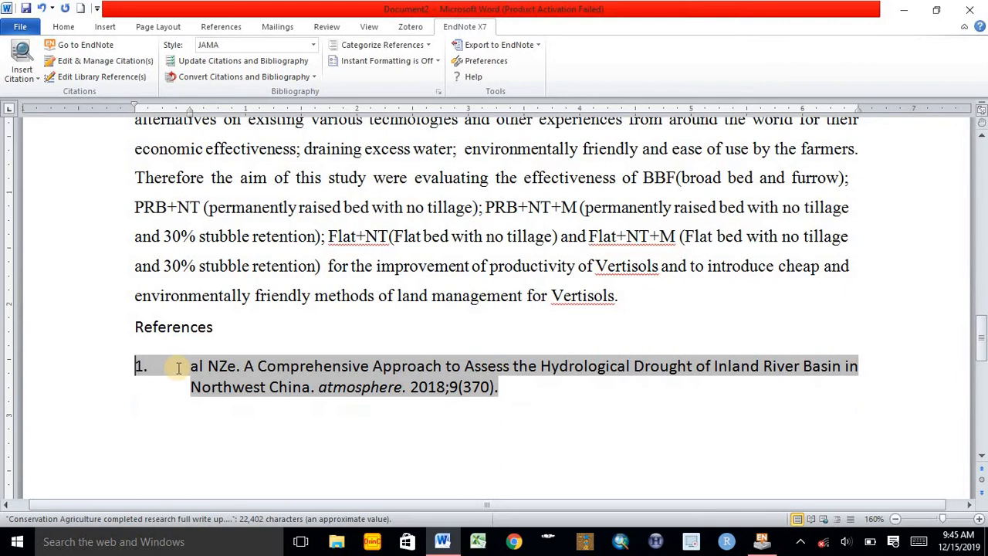
left_click(348, 388)
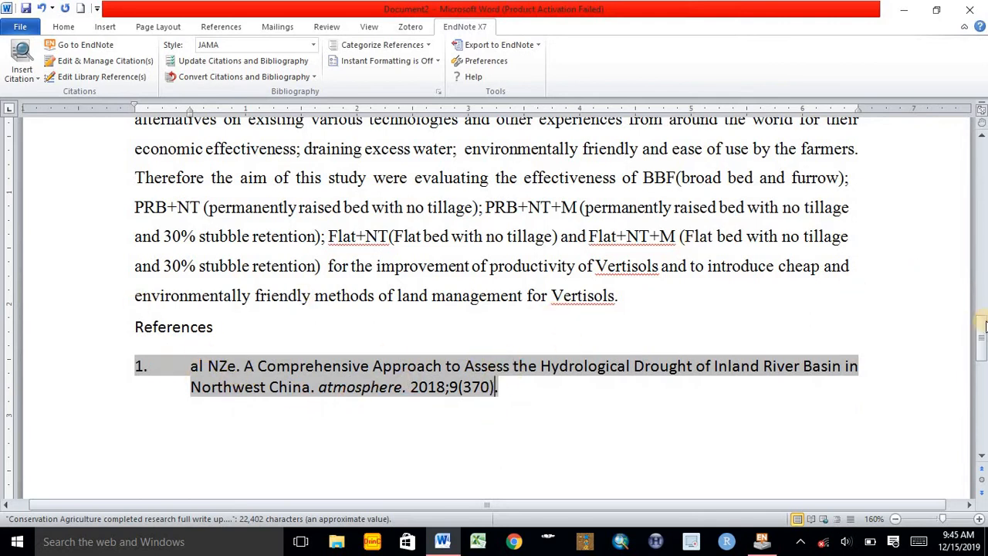
Cite the 2006 EndNote reference "Detecting the influence of land use changes" after "harvesting of crops" in the Introduction
left_click_drag(980, 328, 982, 136)
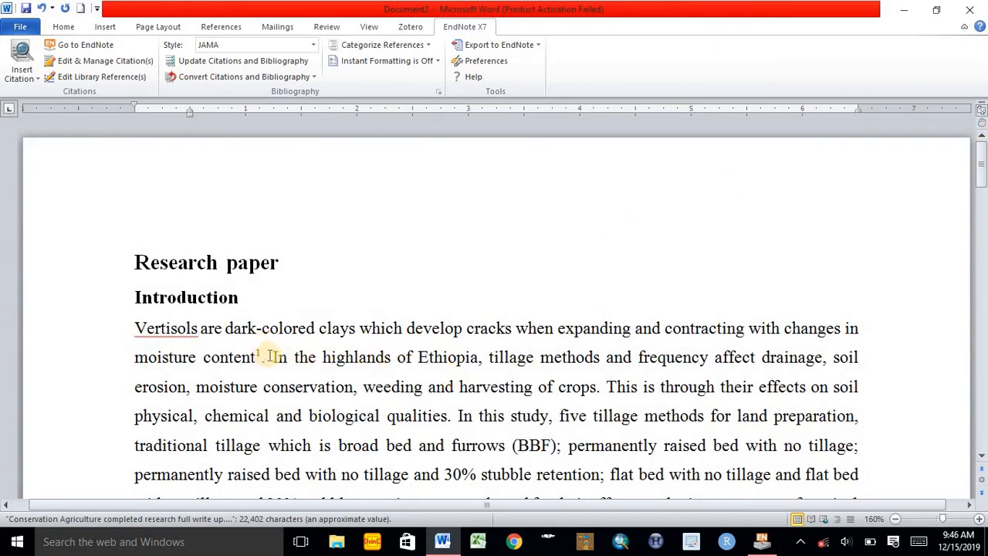
left_click_drag(274, 357, 598, 388)
left_click(598, 388)
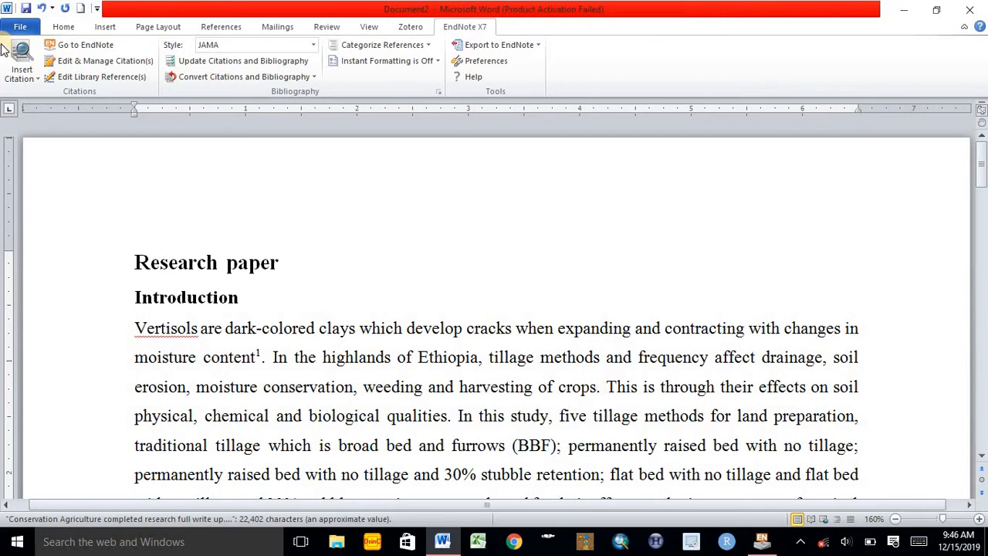
left_click(94, 48)
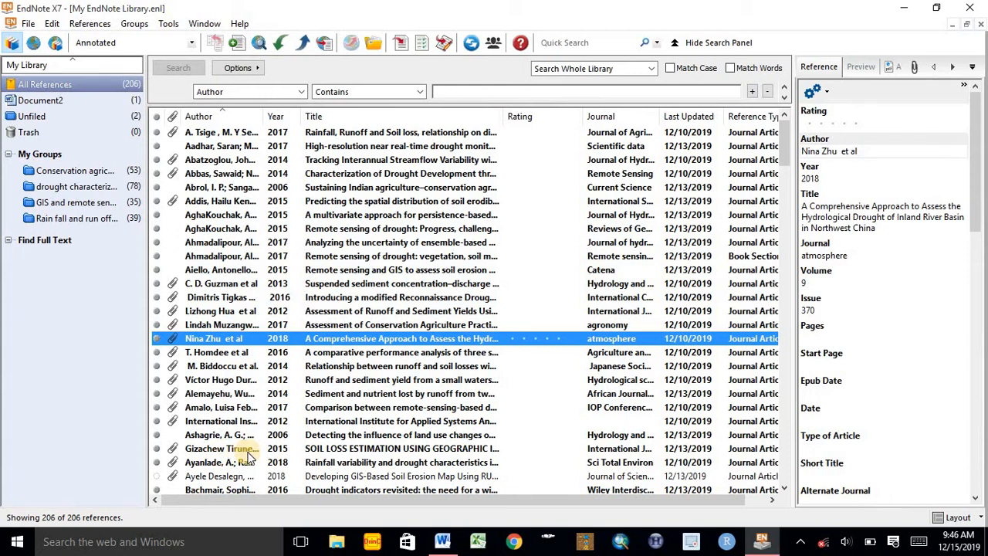
left_click(222, 435)
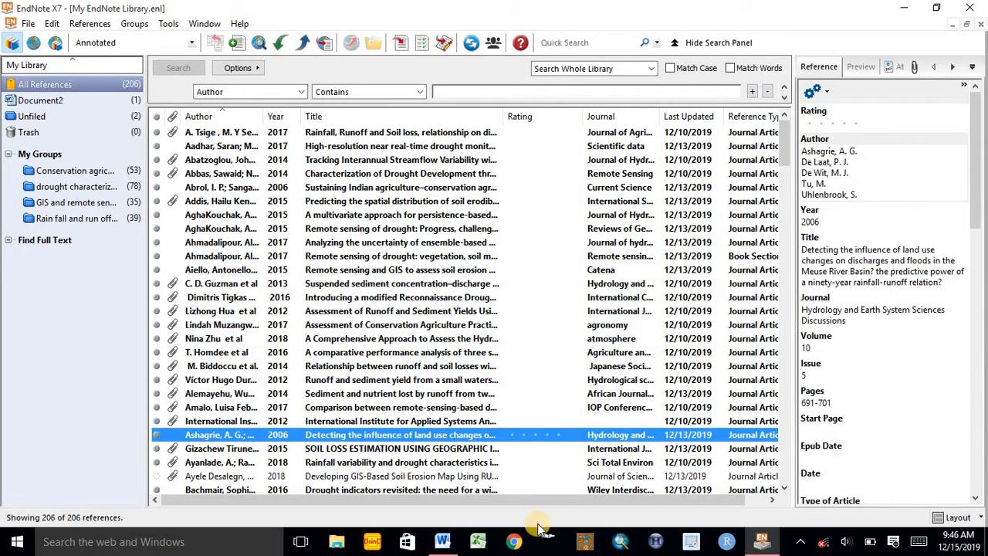
left_click(399, 44)
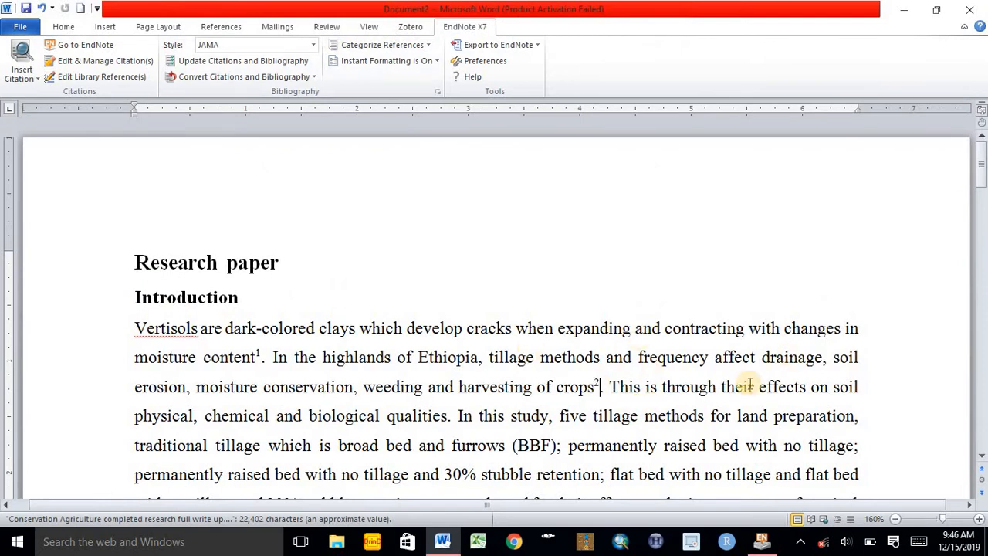
Cite the 2015 "Soil Loss Estimation" and 2018 "Developing GIS-Based Soil Erosion Map" references together after "biological qualities" in the Introduction
mouse_move(980, 163)
left_mouse_down()
mouse_move(985, 354)
mouse_move(985, 176)
left_mouse_up()
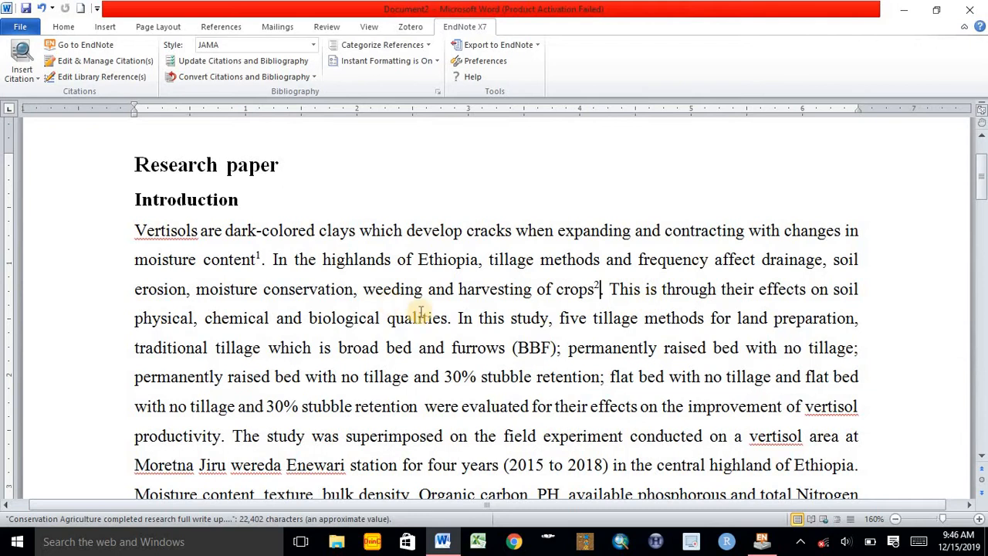
left_click(447, 323)
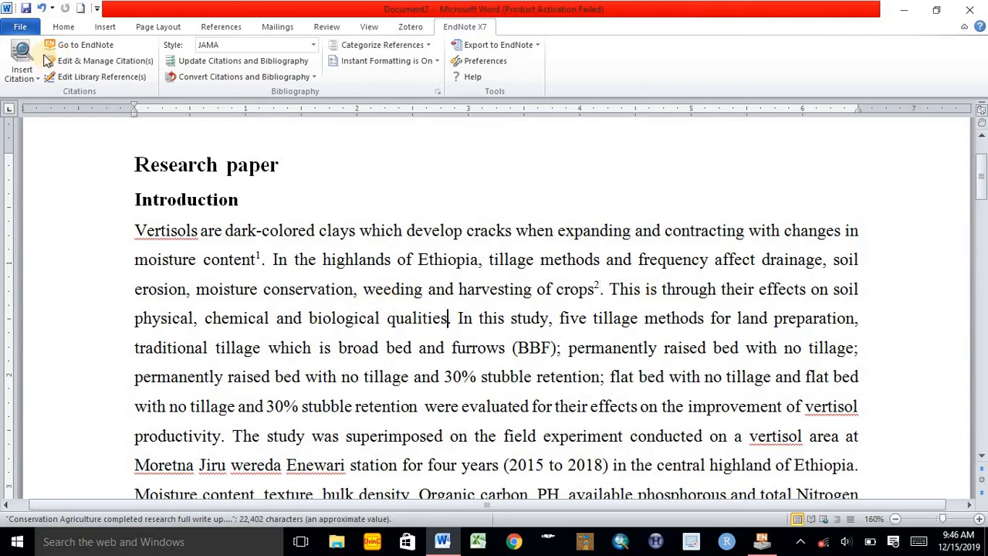
left_click(85, 45)
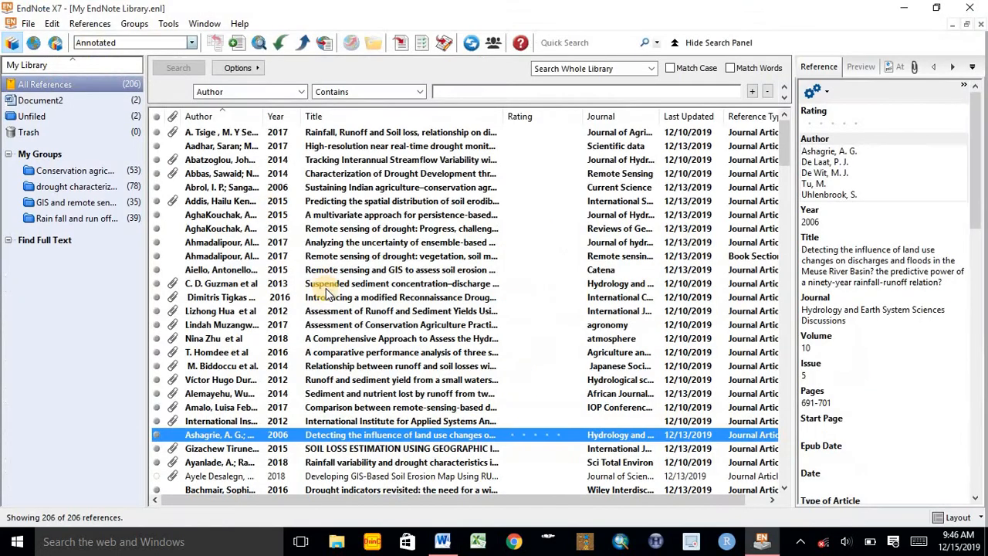
left_click(223, 450)
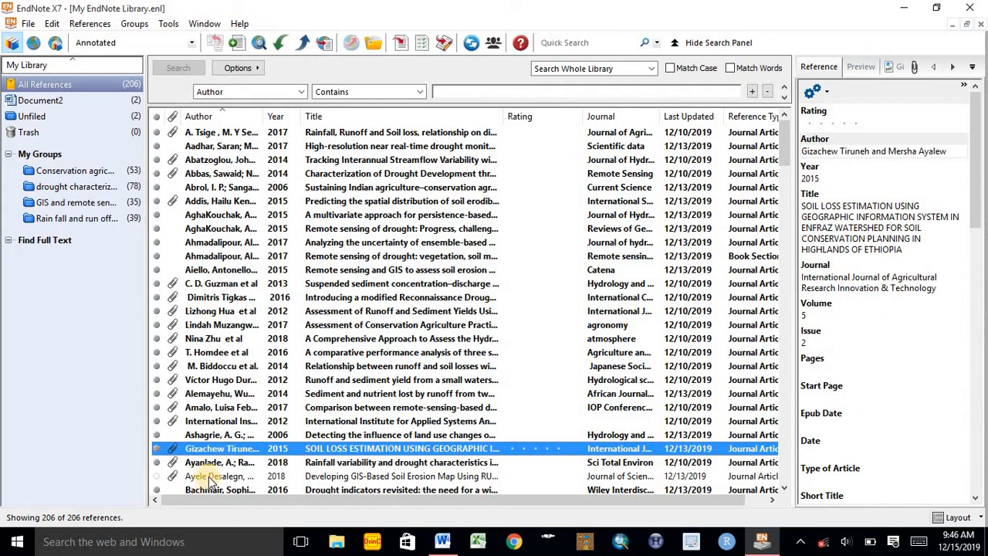
left_click(210, 476, "ctrl")
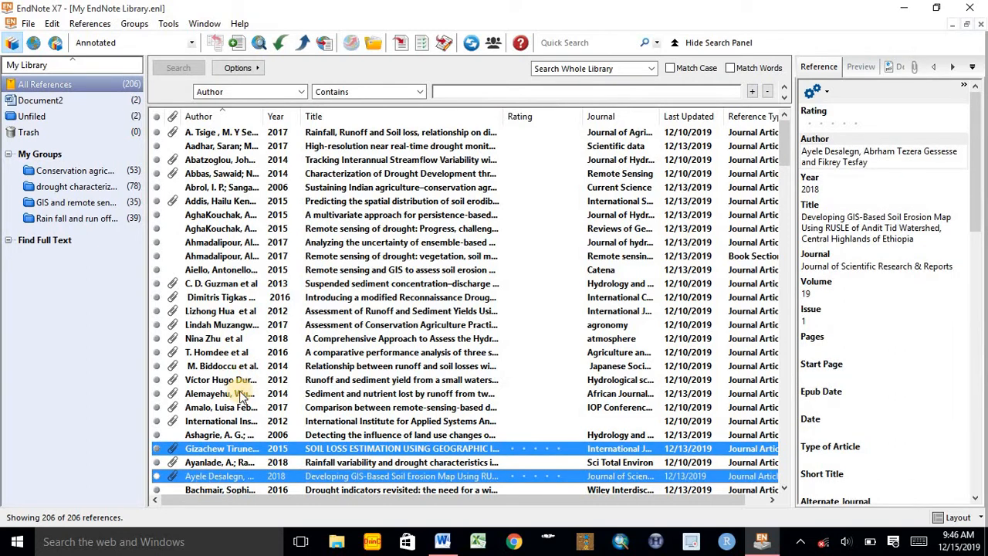
left_click(400, 46)
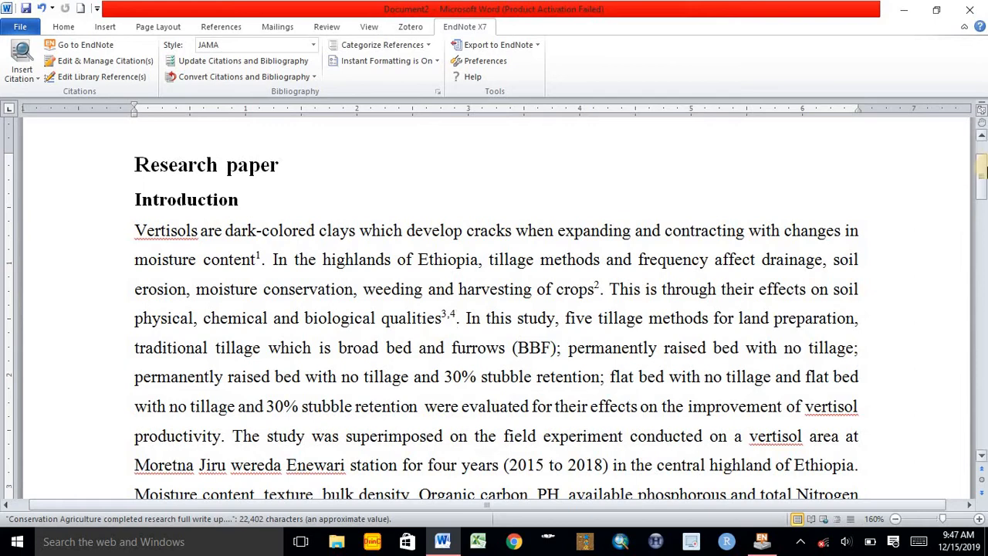
left_click_drag(983, 177, 984, 259)
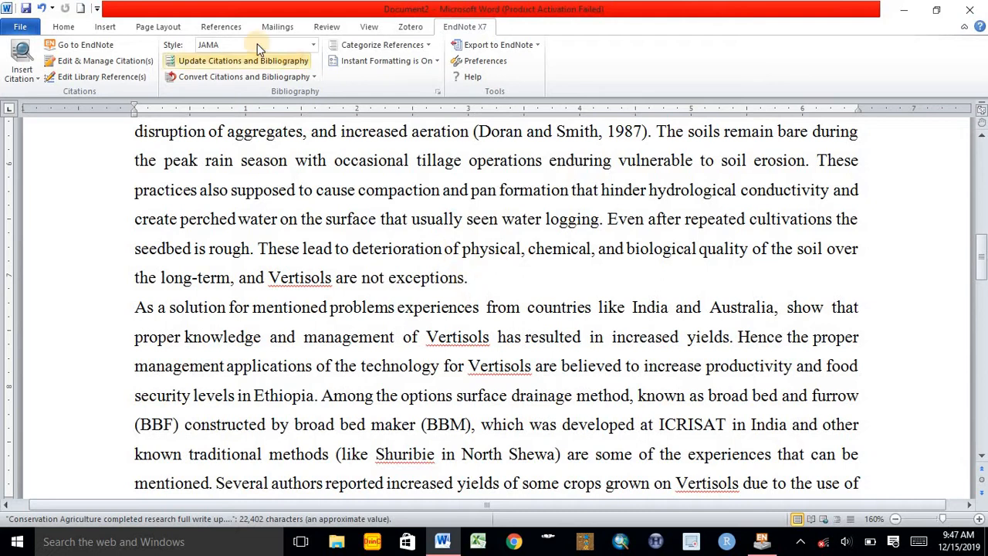
Cite the 2006 "Soil tillage and crop productivity", 2013 "Modern concepts of soil conservation" and 2018 "Analysis of meteorological and hydrological drought" references together after "not exceptions"
left_click(77, 44)
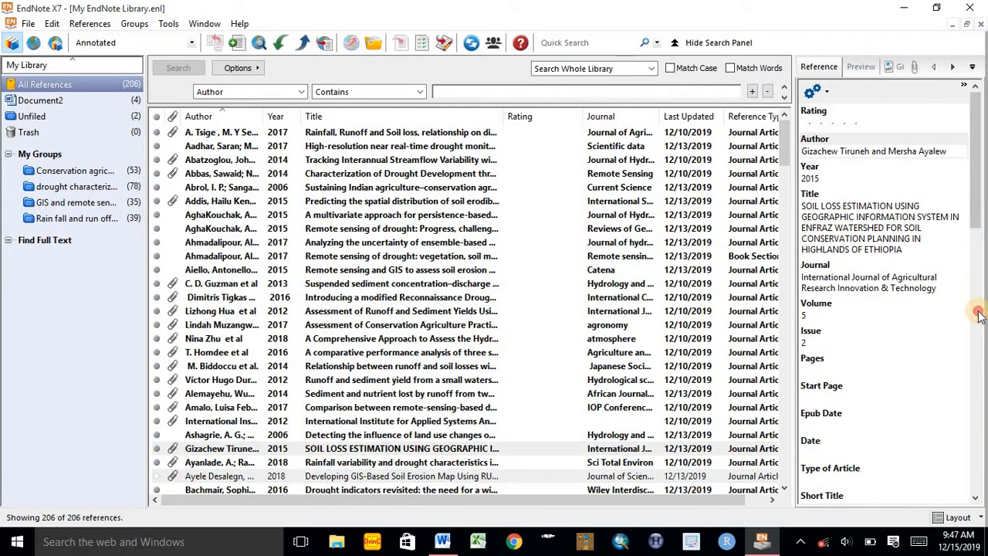
left_click_drag(979, 205, 982, 289)
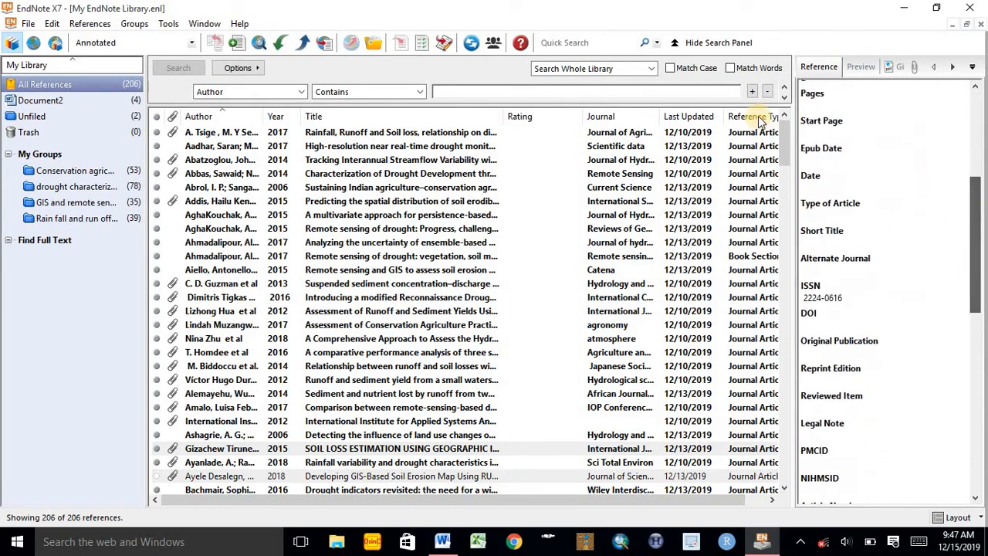
left_click_drag(785, 145, 787, 195)
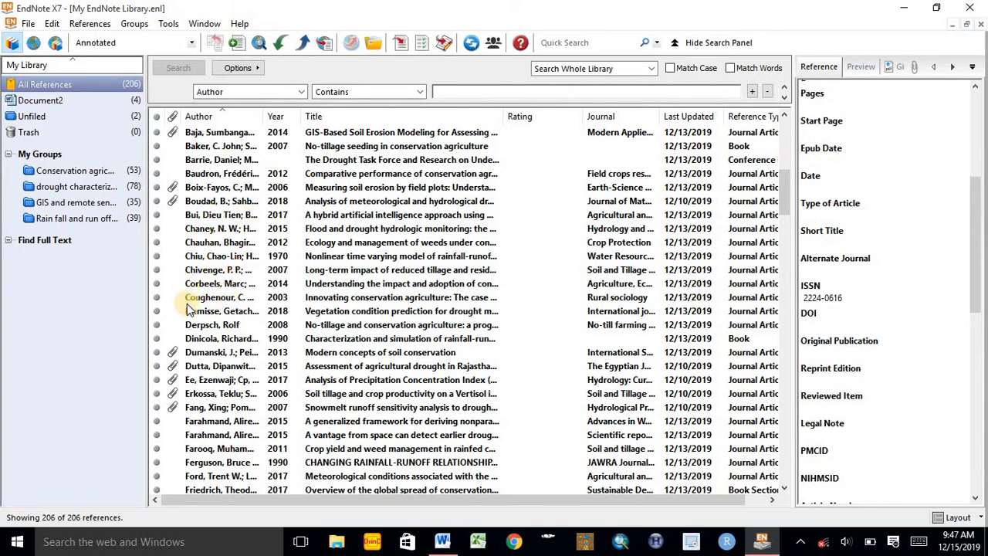
left_click(238, 395)
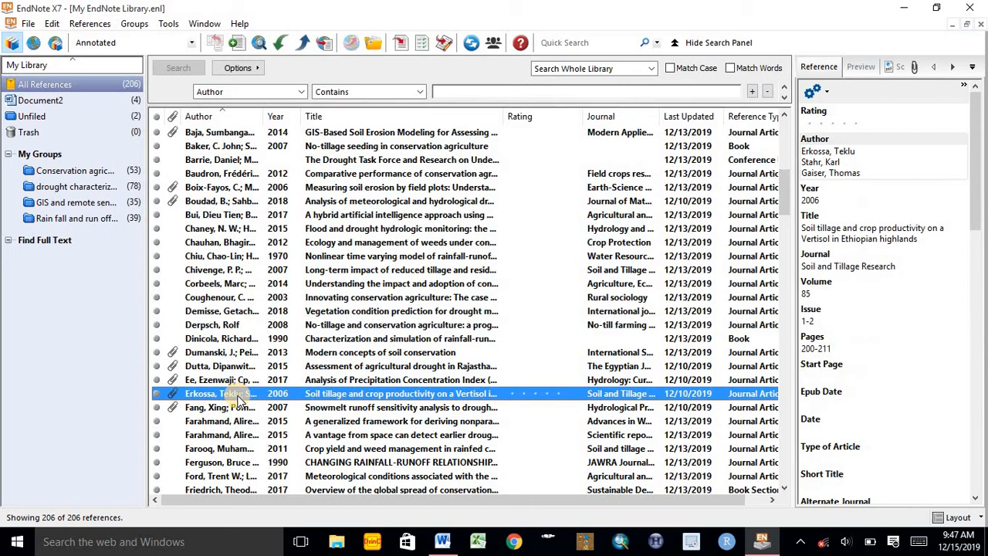
left_click(239, 355, "ctrl")
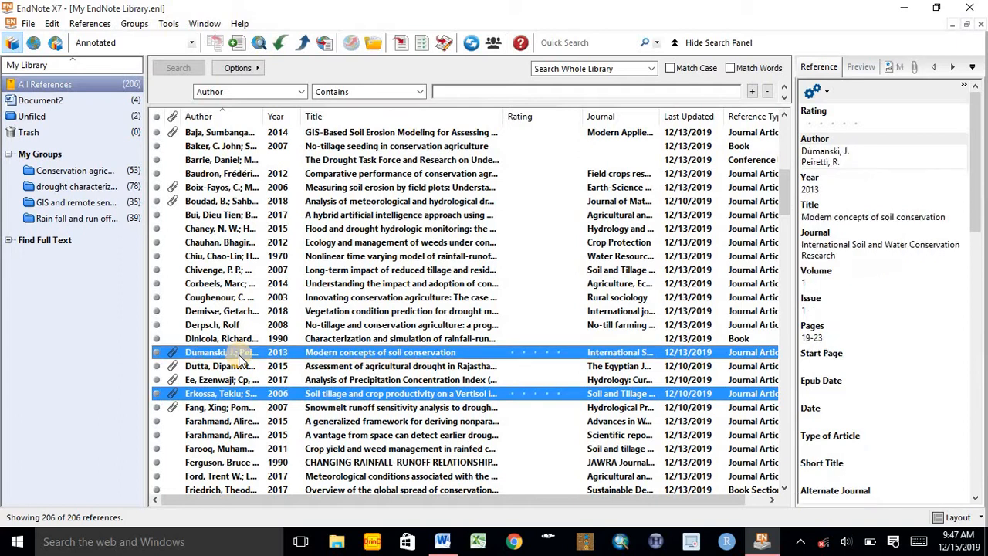
left_click(227, 202, "ctrl")
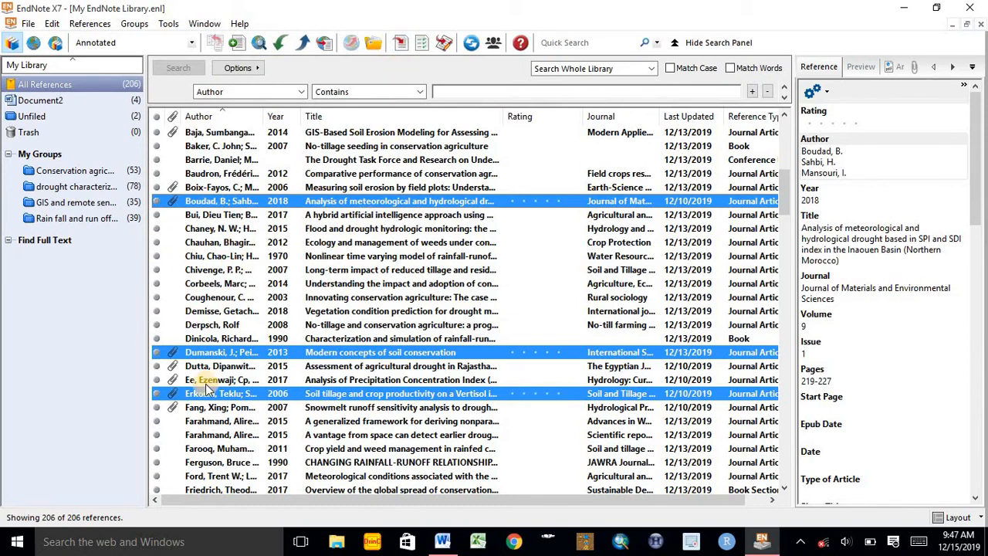
left_click(404, 41)
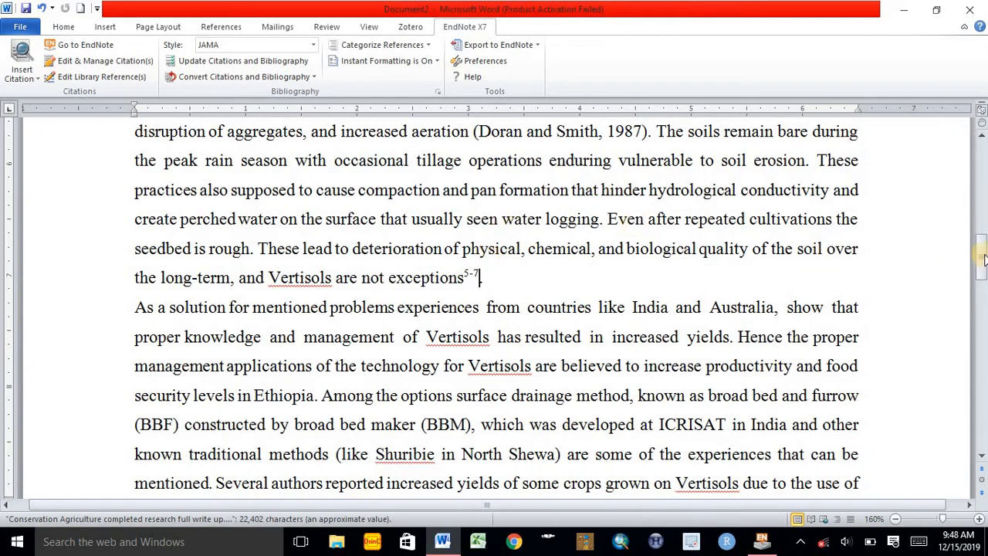
left_click_drag(982, 259, 985, 351)
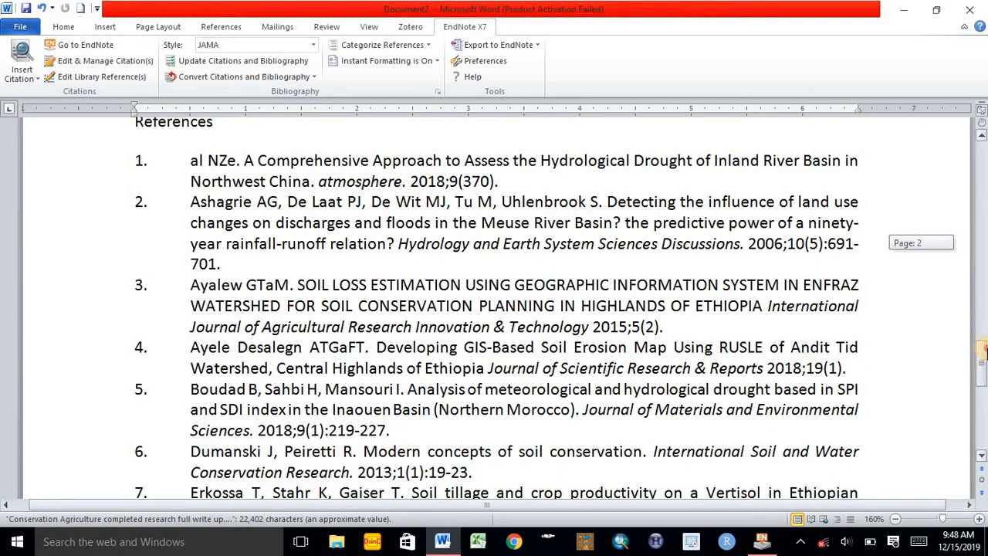
Remove the 2015 "Soil Loss Estimation" reference from the grouped citation after "biological qualities" in the Introduction
left_click_drag(984, 349, 980, 166)
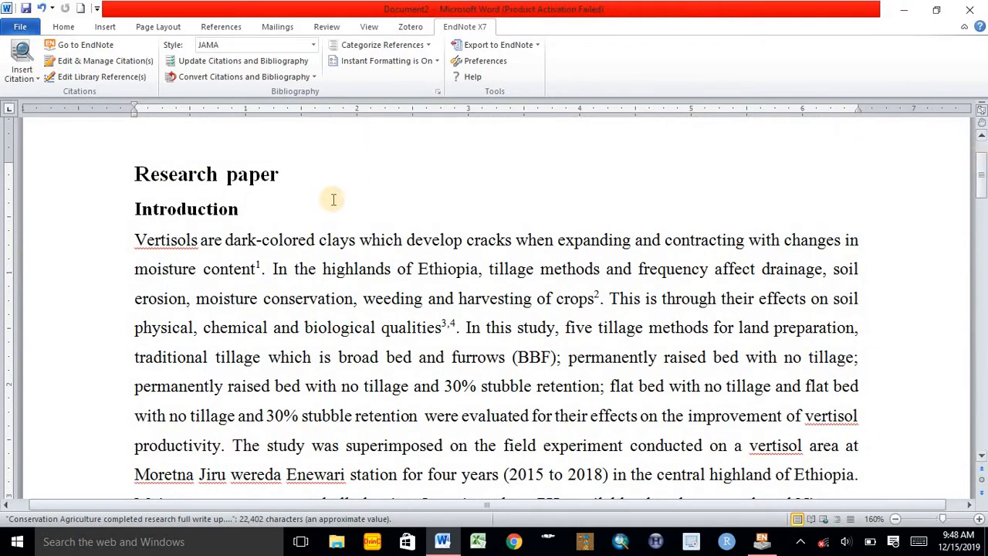
left_click(454, 327)
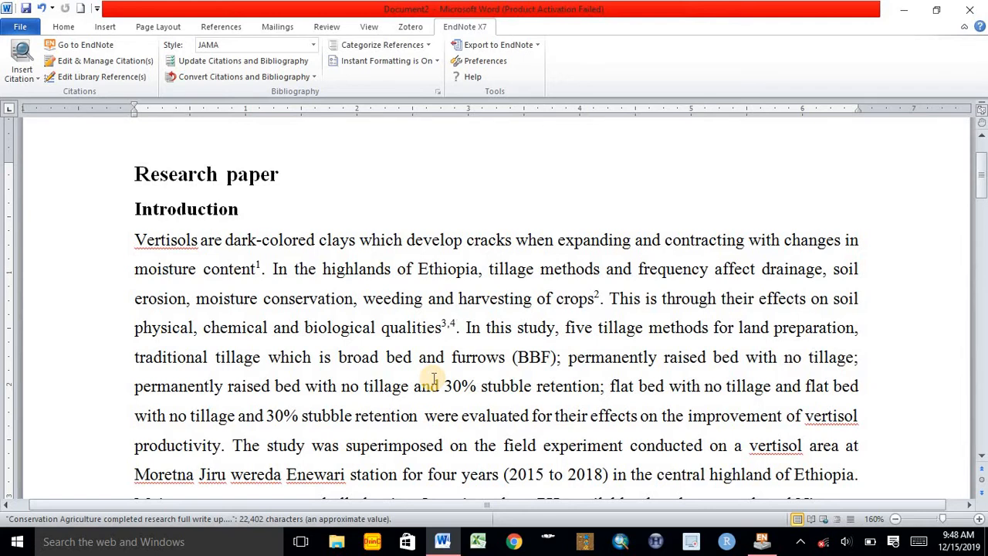
left_click(450, 324)
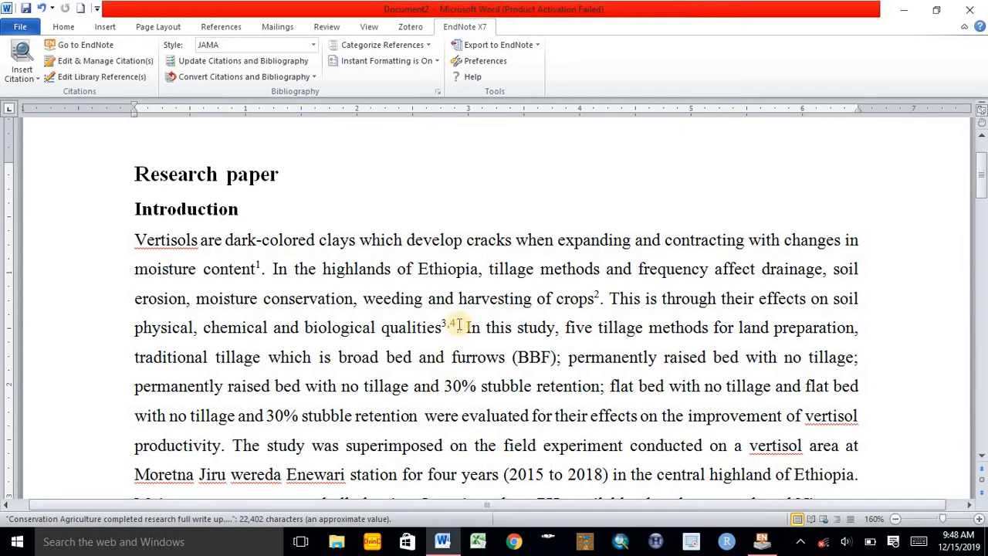
double_click(449, 324)
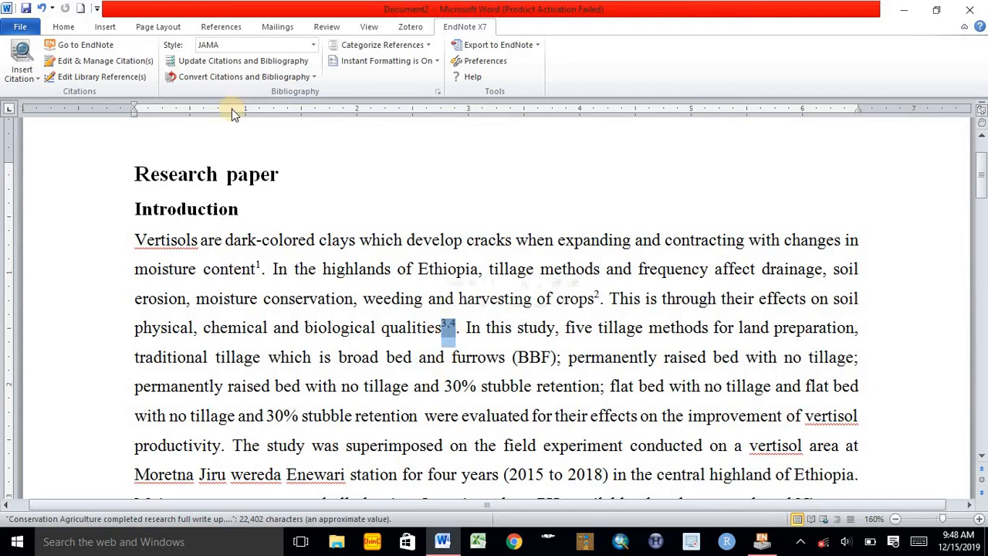
left_click(98, 66)
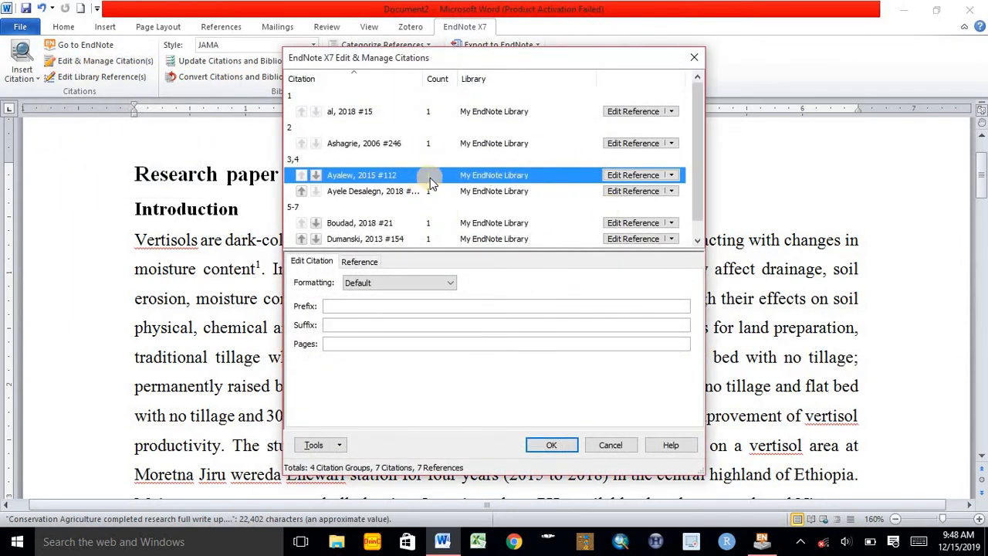
left_click(672, 176)
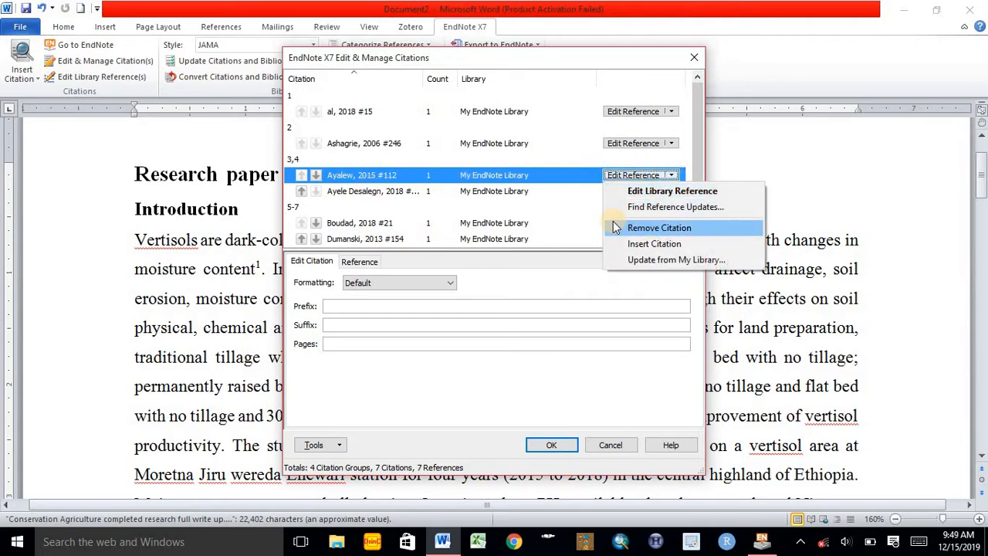
left_click(678, 227)
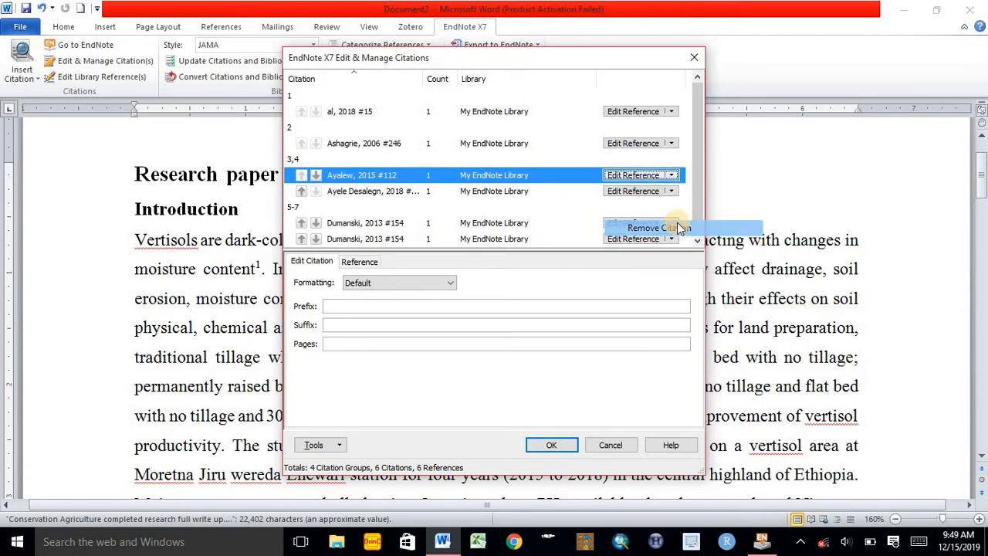
left_click(548, 445)
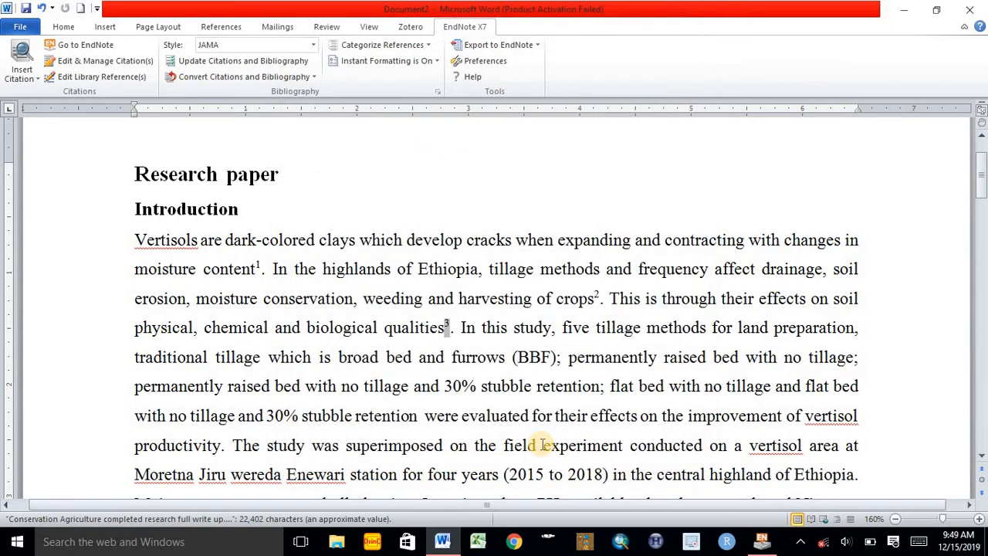
left_click(459, 340)
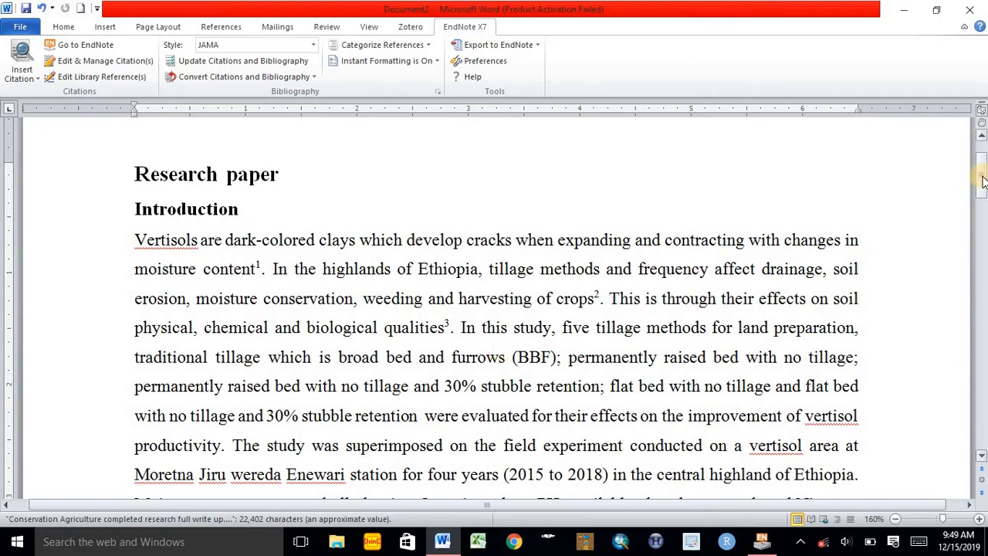
Open the full list of EndNote output styles for the document and select the EndNote Export style
mouse_move(983, 180)
left_mouse_down()
mouse_move(983, 408)
mouse_move(982, 165)
left_mouse_up()
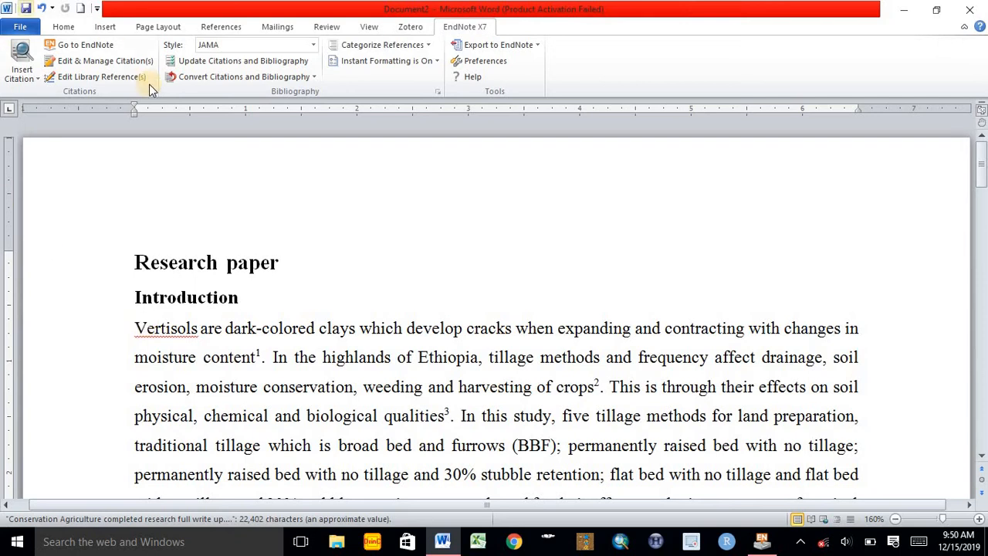
left_click(315, 44)
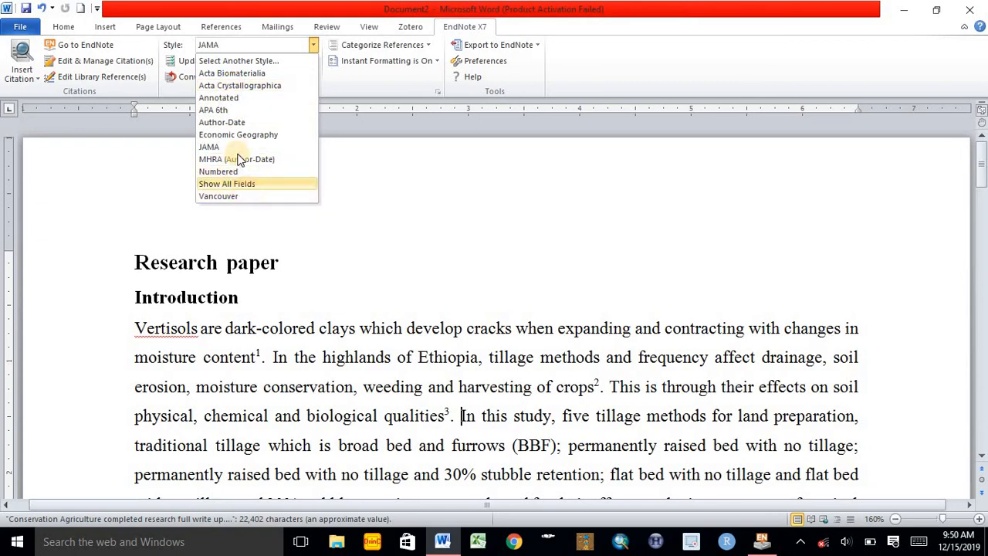
left_click(287, 61)
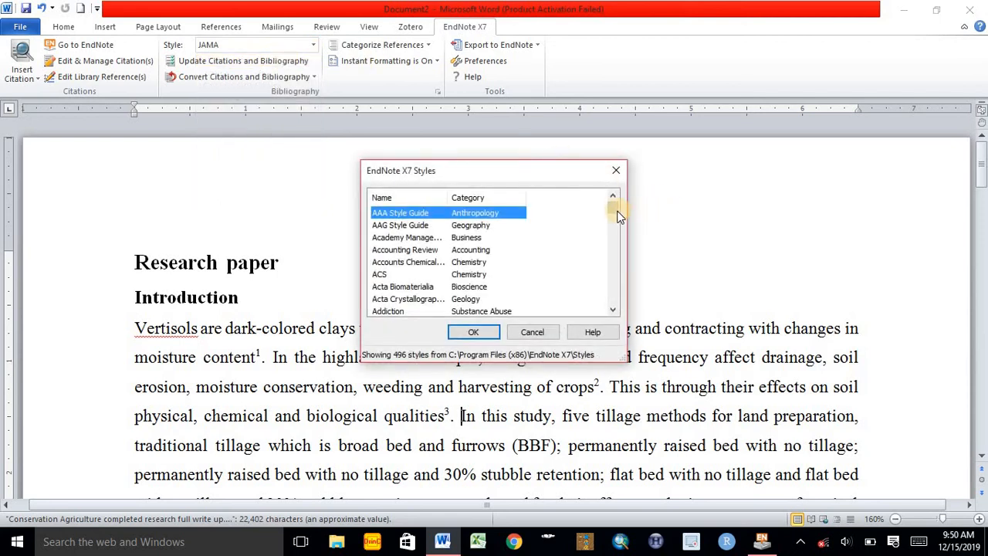
left_click_drag(617, 216, 619, 246)
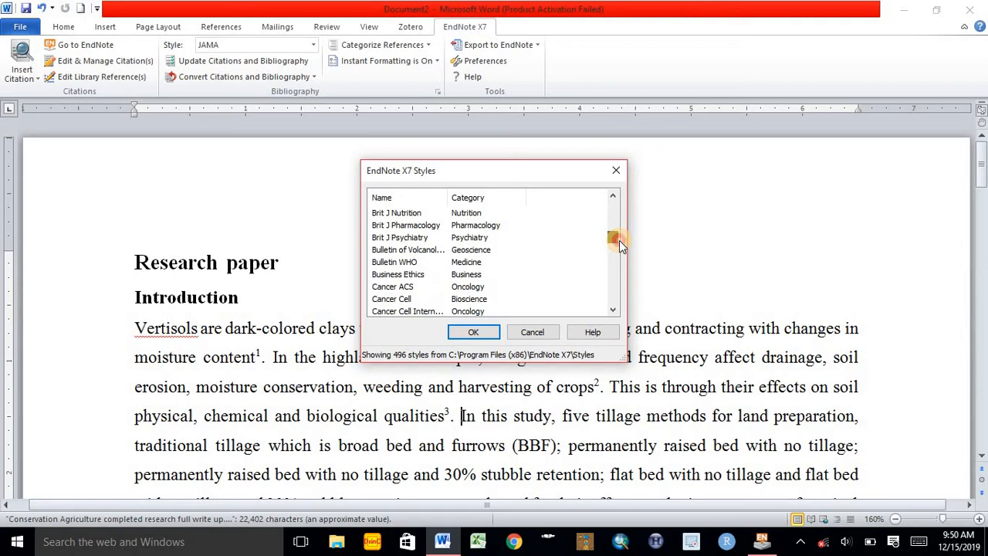
left_click_drag(619, 240, 618, 253)
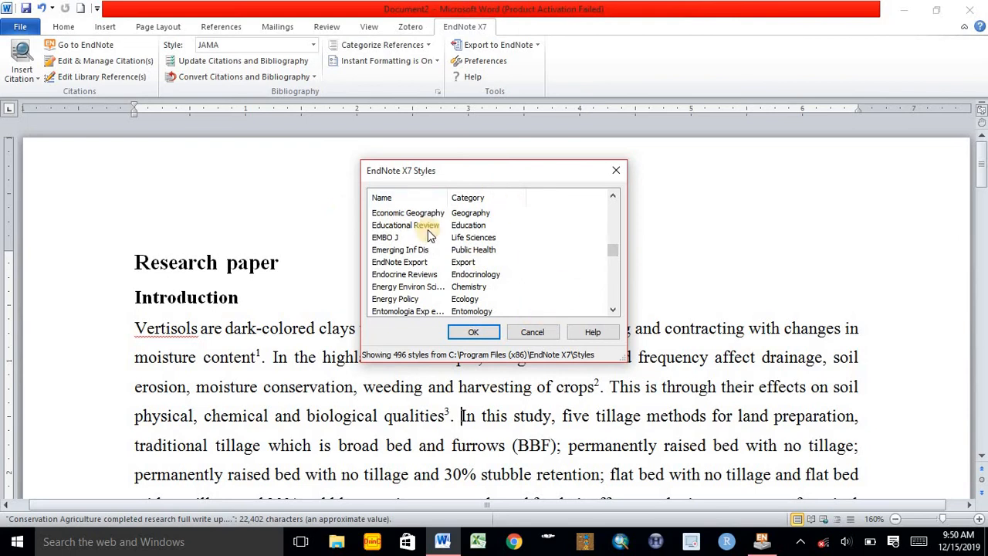
left_click(408, 264)
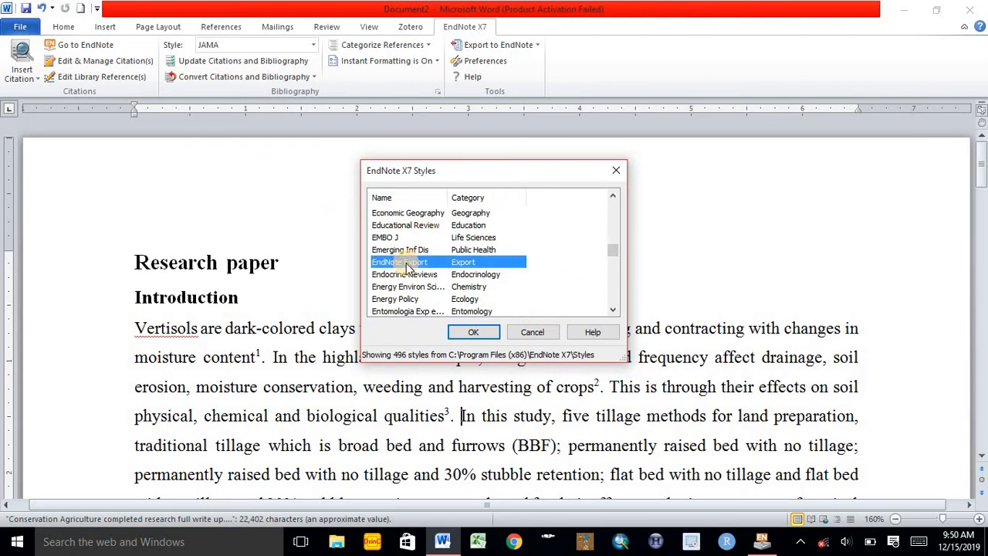